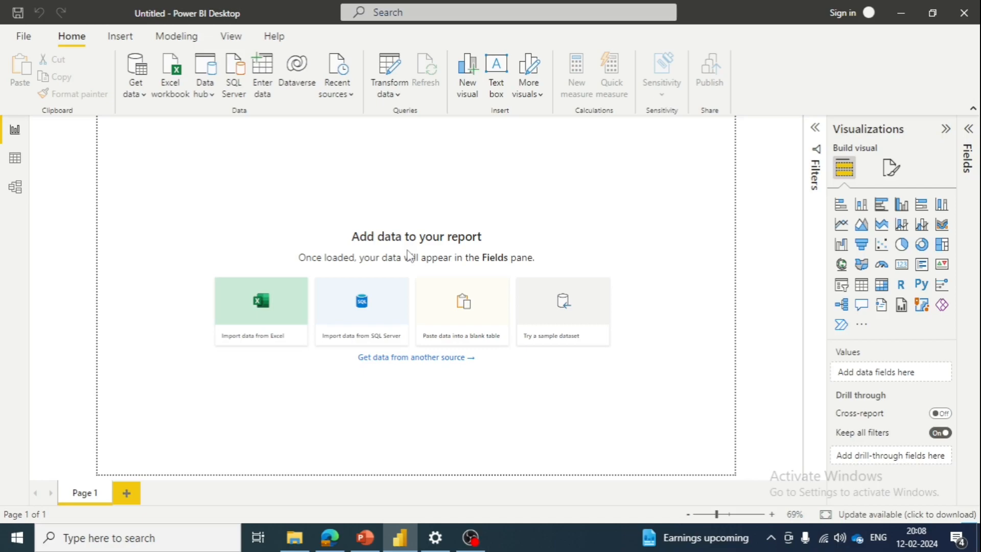
- Open the RegionSalesData file from the Downloads folder in Excel
left_click(901, 12)
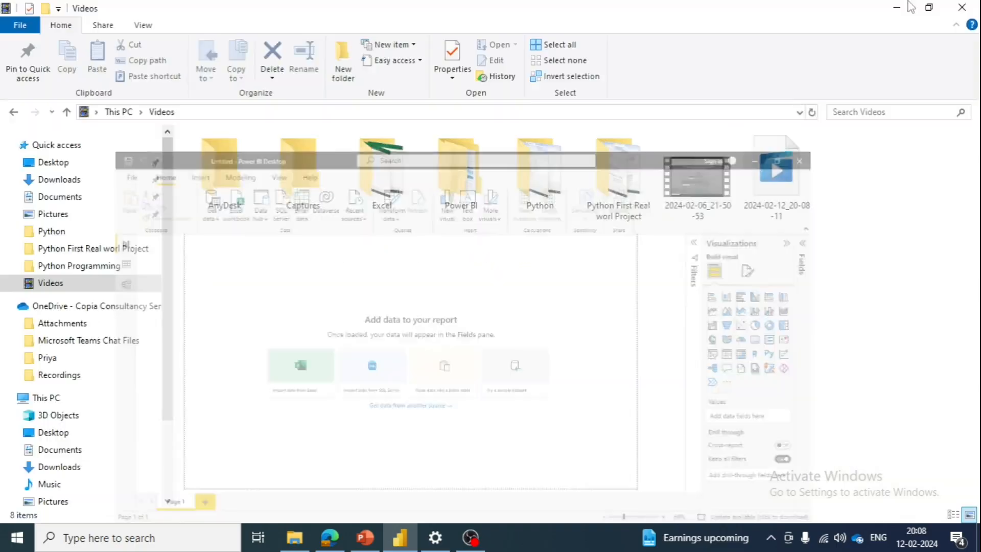
left_click(907, 5)
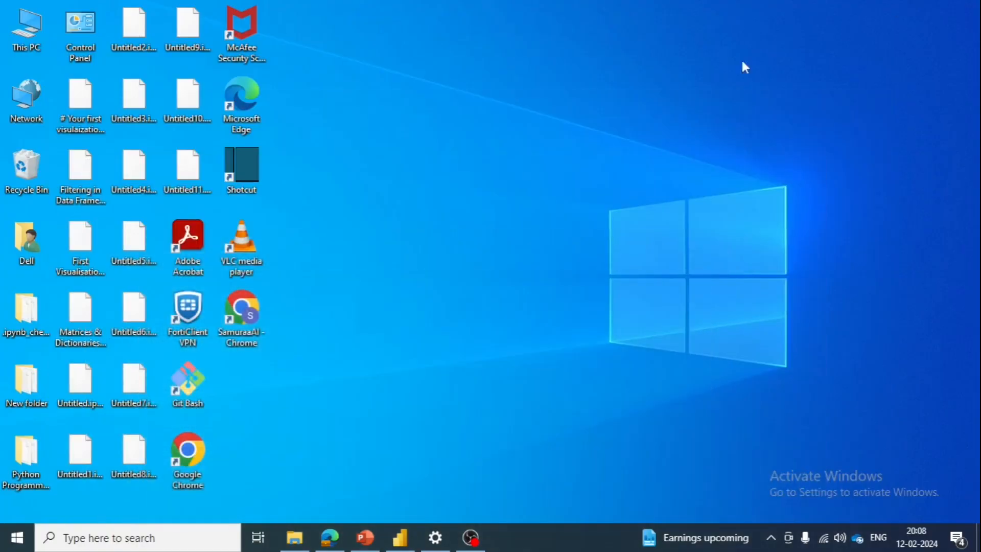
left_click(294, 537)
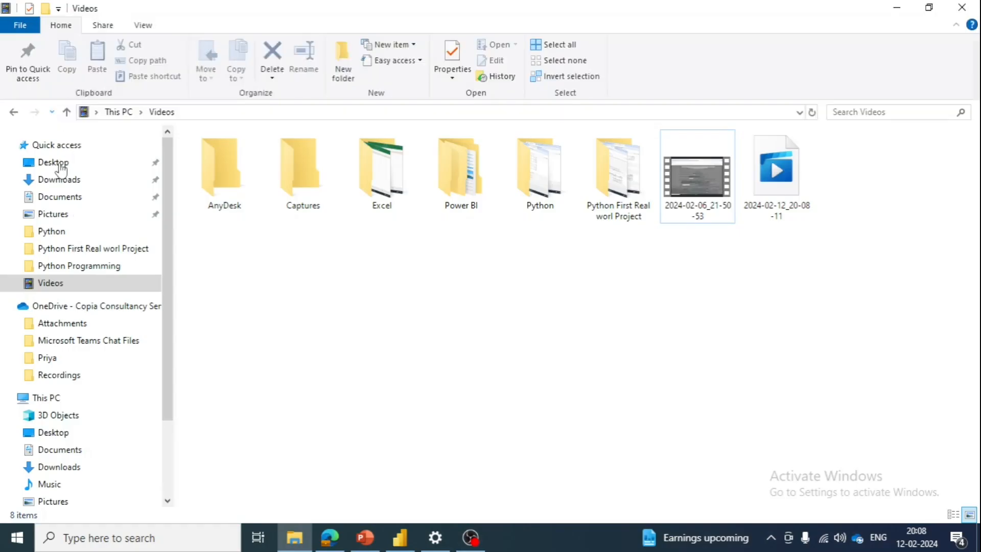
left_click(60, 179)
double_click(235, 176)
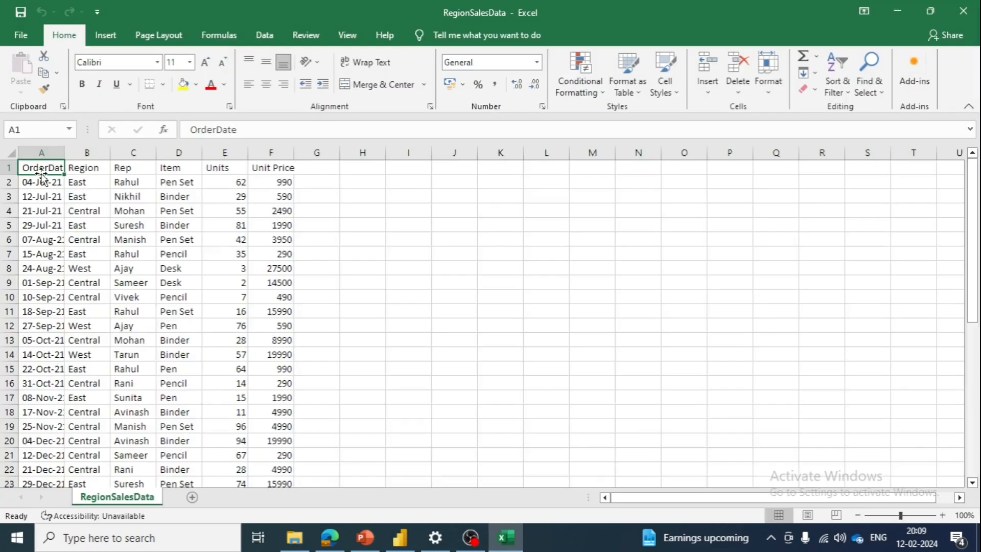
- Review the OrderDate, Region, Rep, Item, Units and Unit Price columns of the sales data and close the workbook
left_click(47, 181)
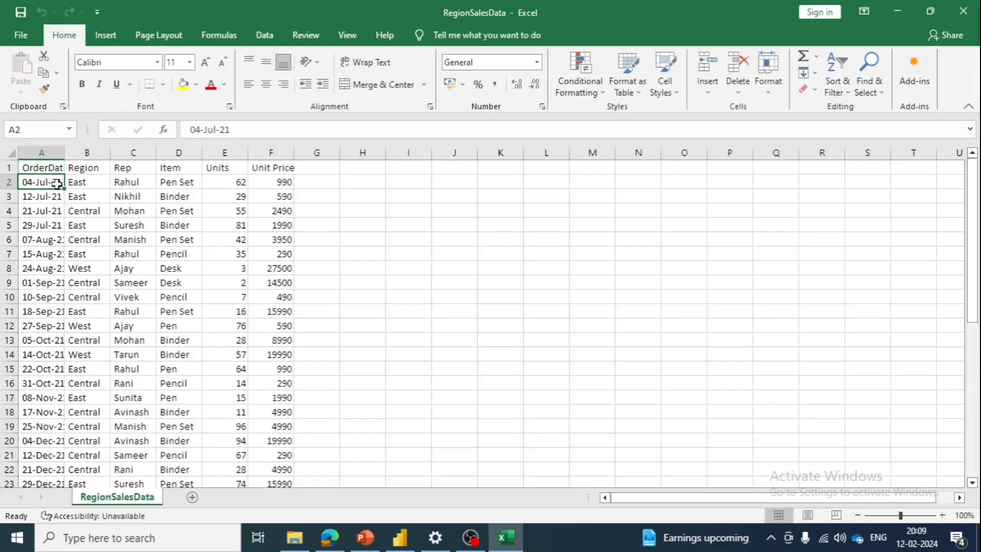
left_click(59, 167)
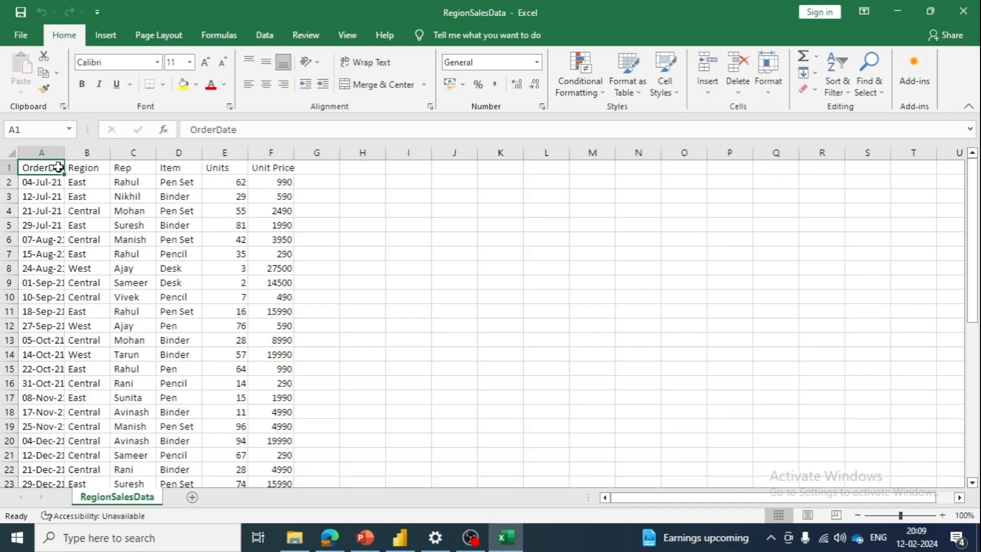
key("Tab")
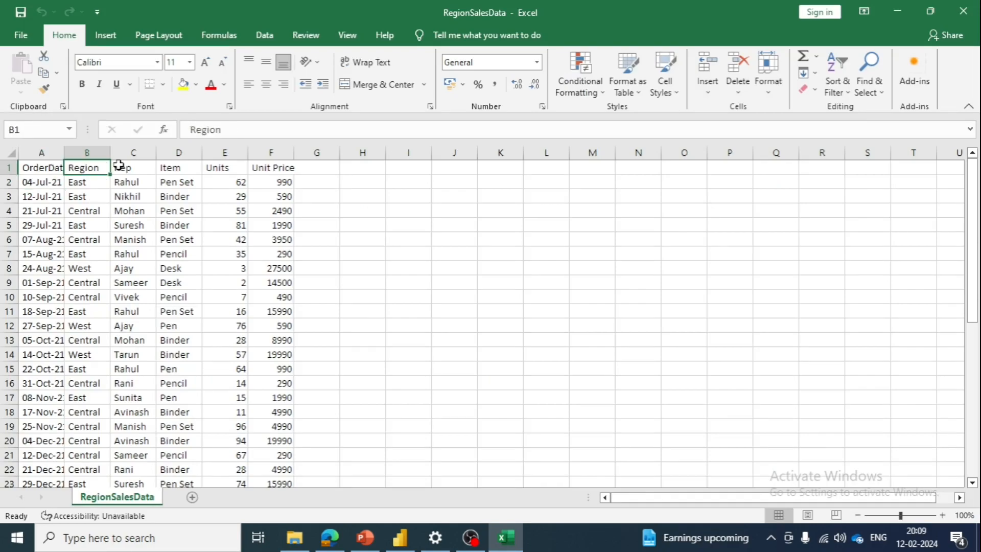
left_click(135, 165)
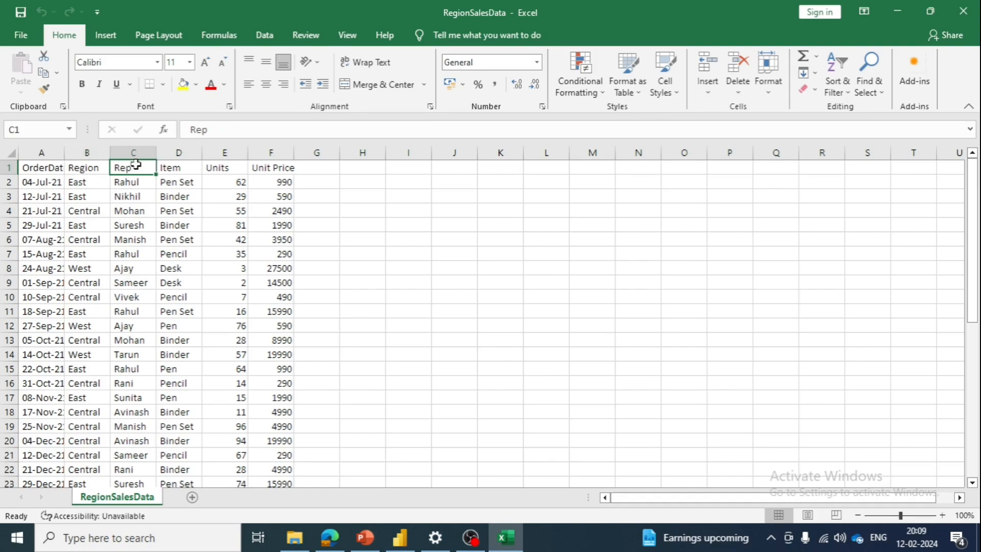
left_click(174, 164)
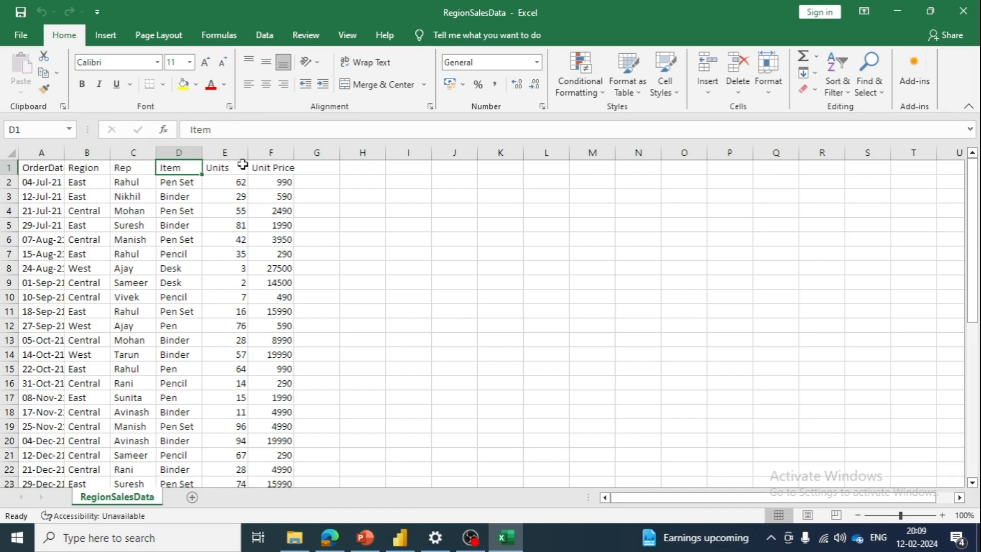
left_click(224, 166)
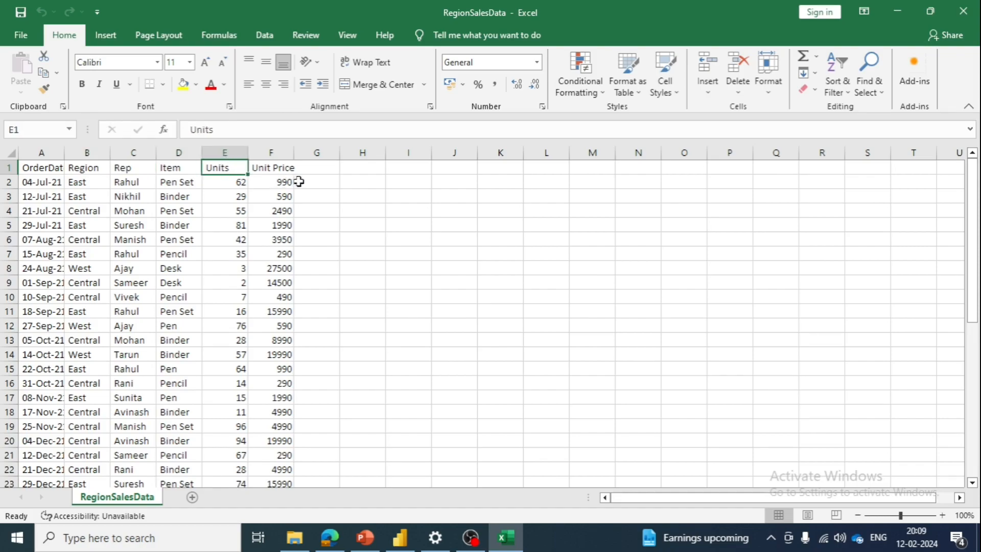
left_click(270, 168)
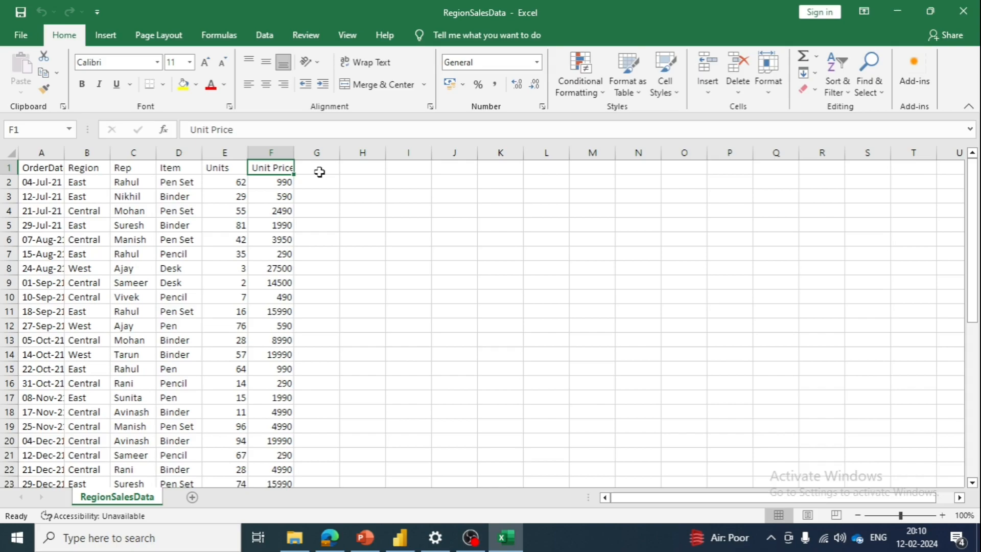
left_click(973, 5)
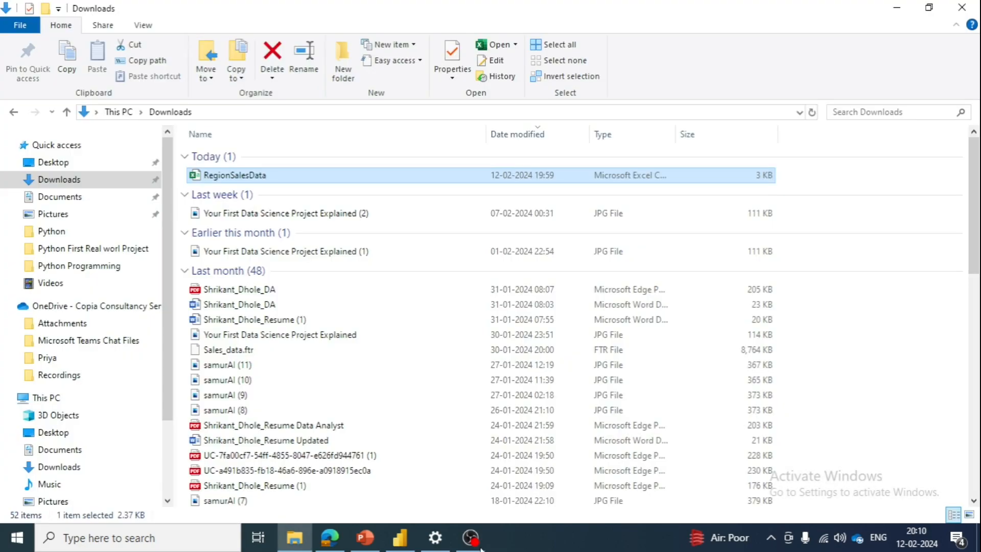
- Switch to Power BI Desktop, import RegionSalesData as a Text/CSV source and open it for transformation in Power Query Editor
left_click(400, 538)
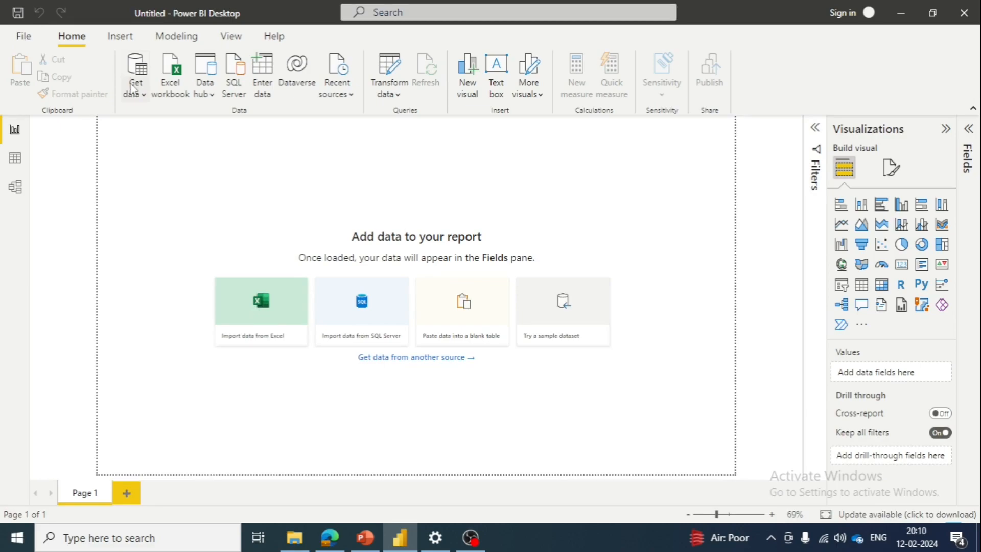
left_click(135, 90)
left_click(179, 141)
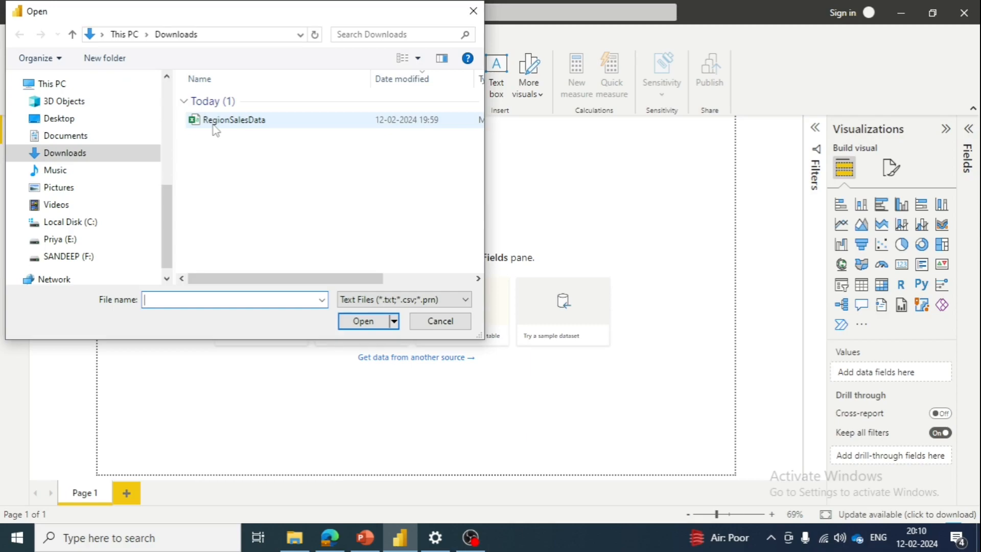
double_click(216, 123)
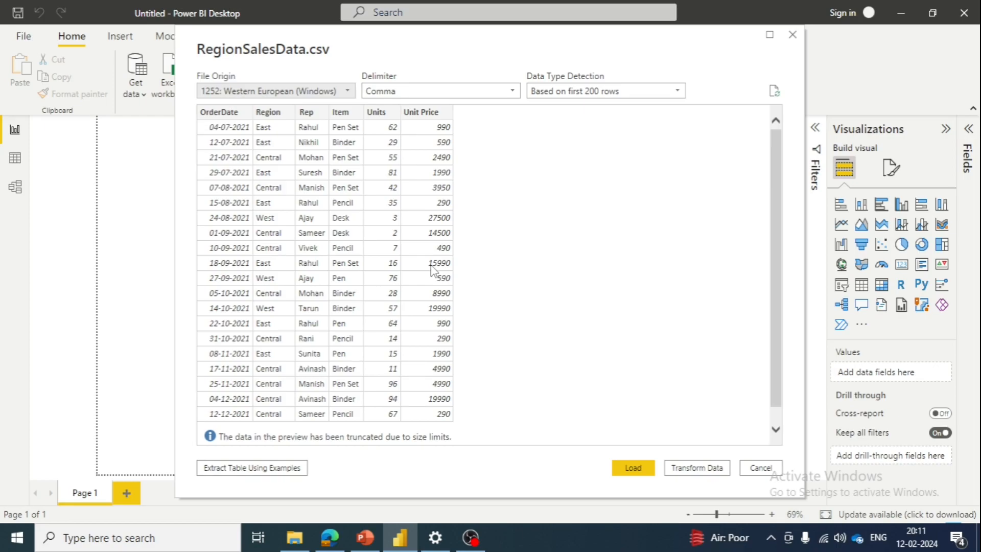
left_click(699, 467)
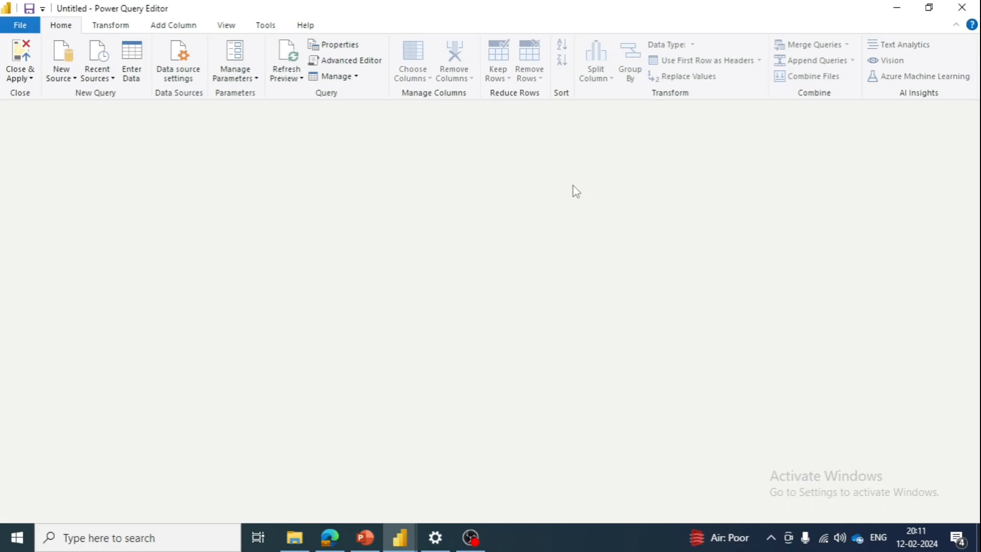
left_click(476, 543)
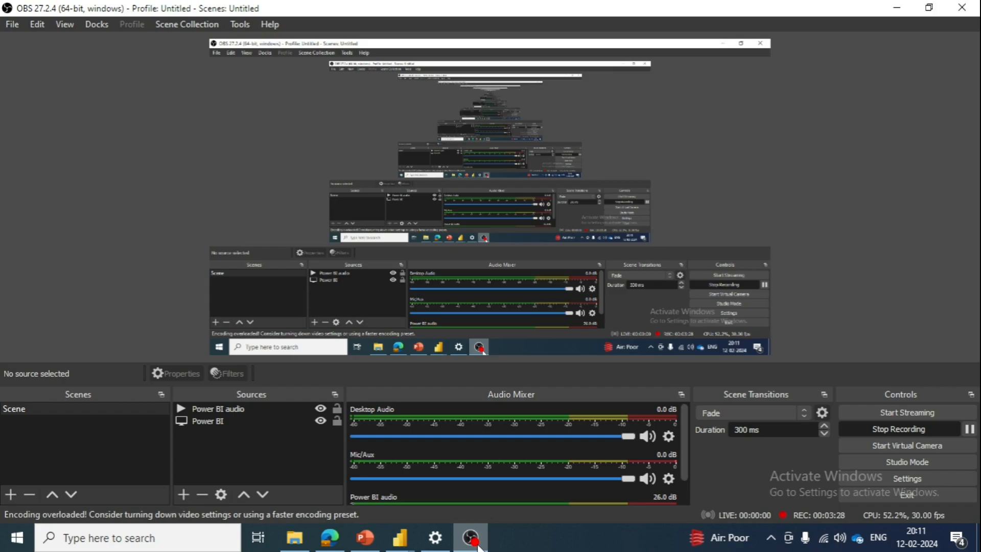
left_click(479, 545)
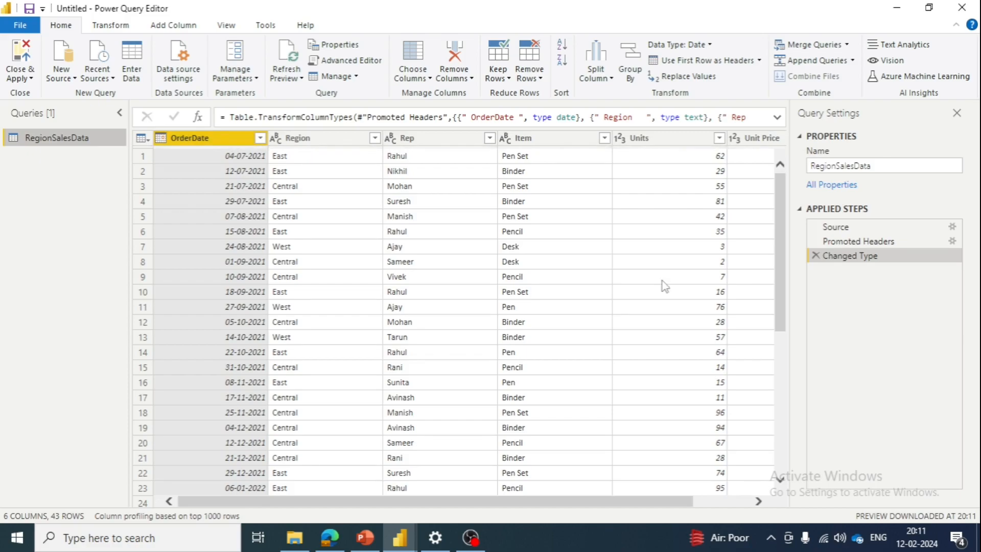
- Look through the imported rows and columns and rename the Rep column to Salesperson
scroll(664, 286, "down", 3)
scroll(664, 286, "right", 2)
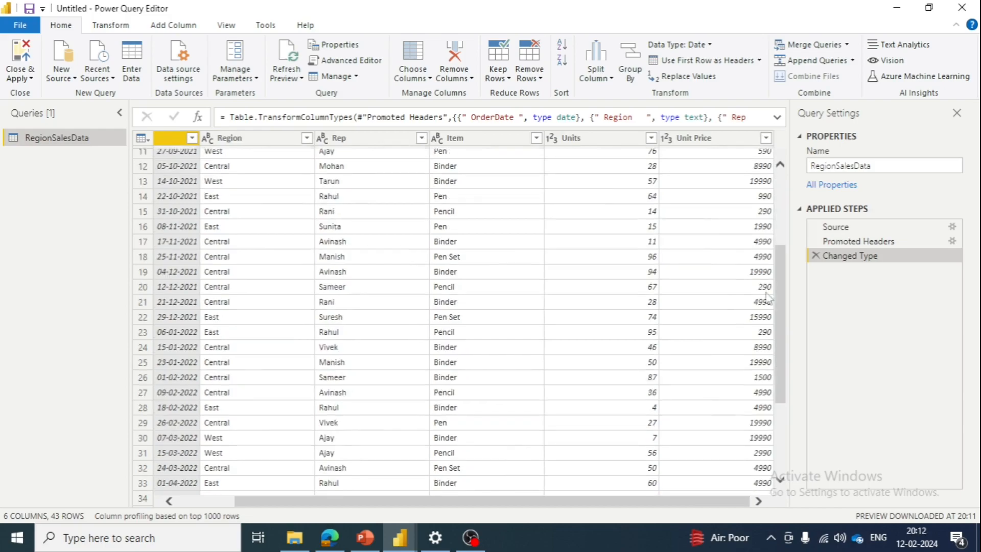
scroll(768, 298, "down", 2)
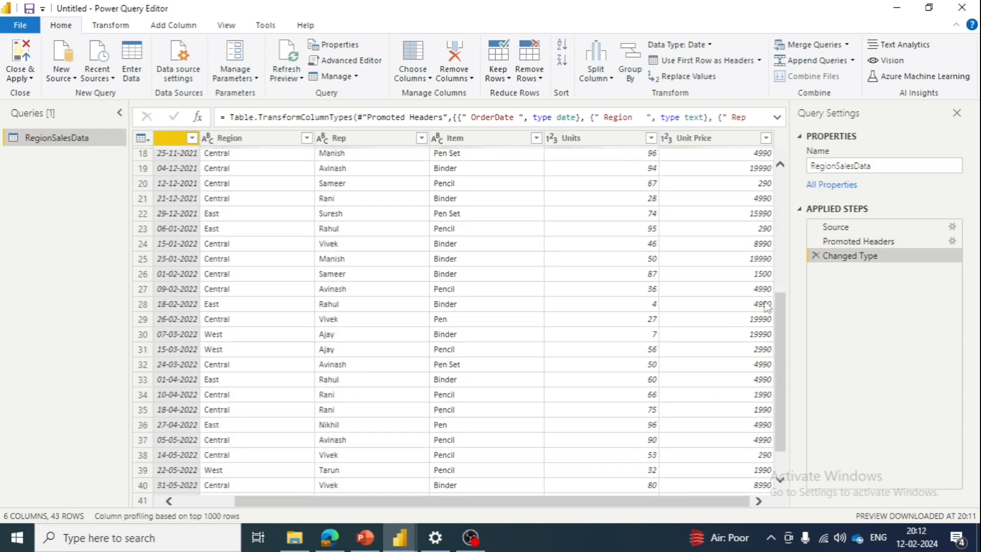
left_click_drag(764, 302, 741, 185)
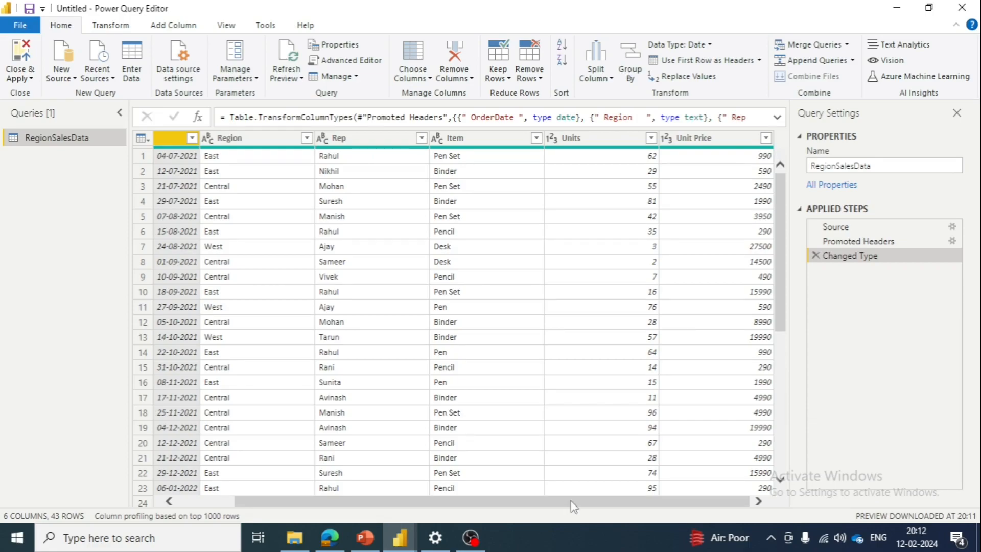
left_click_drag(570, 506, 514, 505)
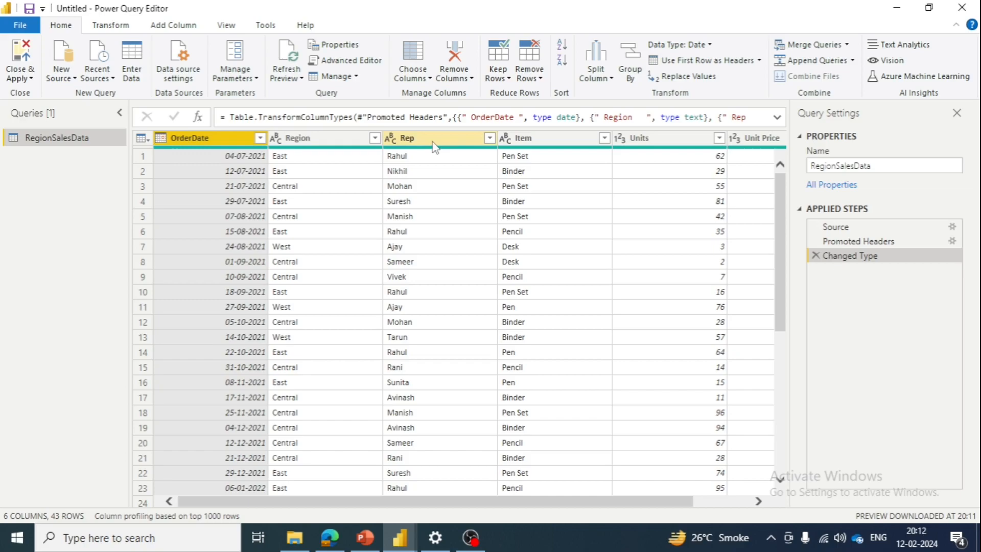
double_click(409, 138)
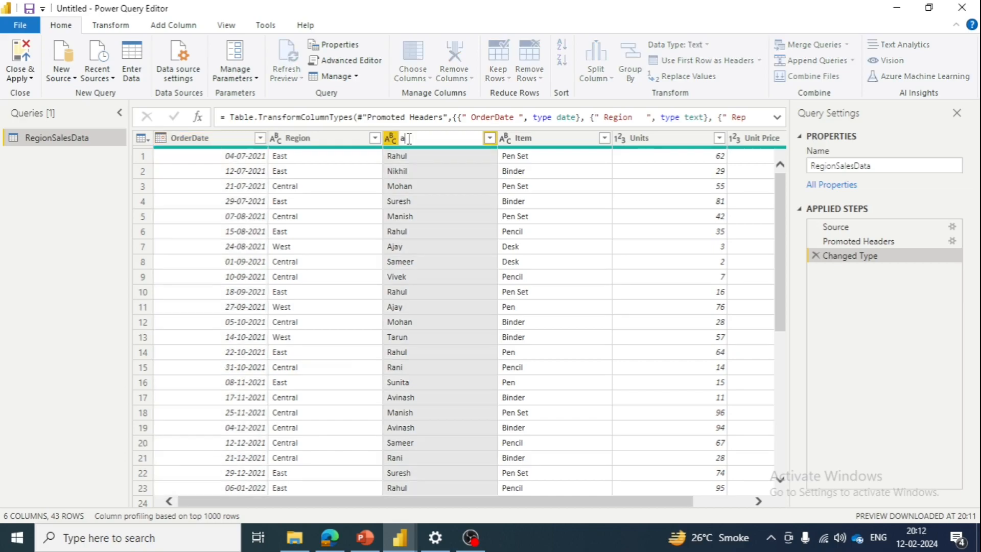
type("ales")
key("BackSpace")
key("BackSpace")
key("BackSpace")
key("BackSpace")
type("Salesperson")
key("Return")
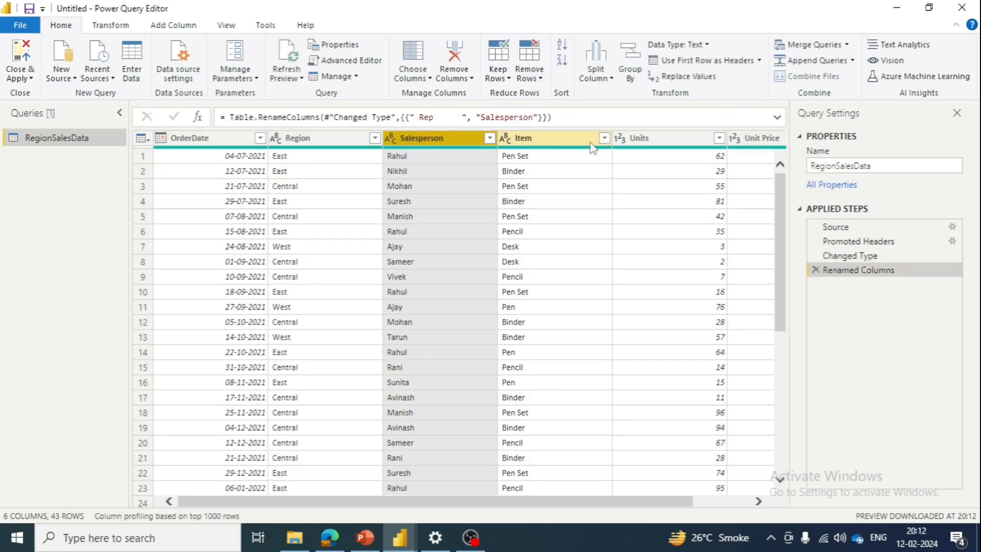
- Close Power Query Editor while applying the RegionSalesData changes, and show the loaded table in the model view
left_click_drag(664, 501, 735, 501)
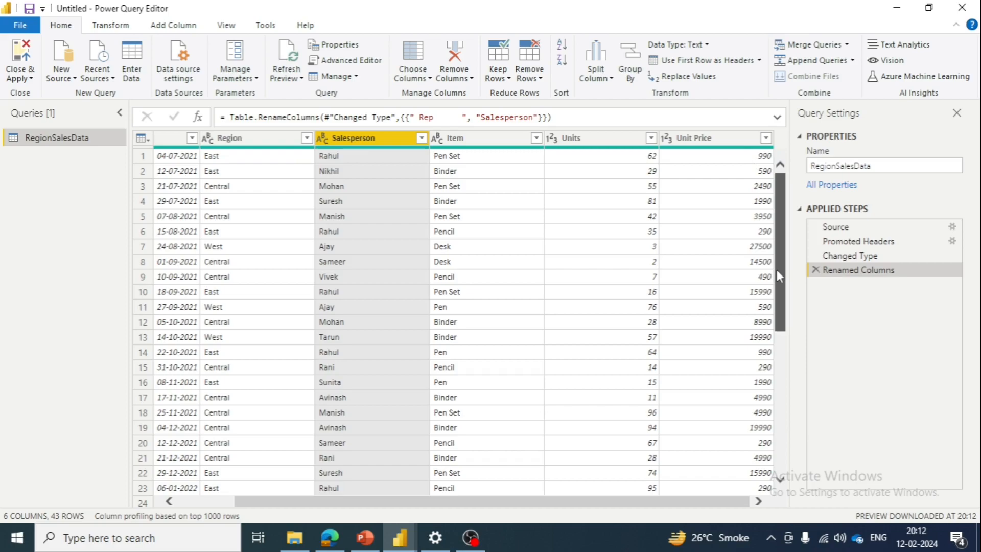
left_click_drag(778, 276, 793, 374)
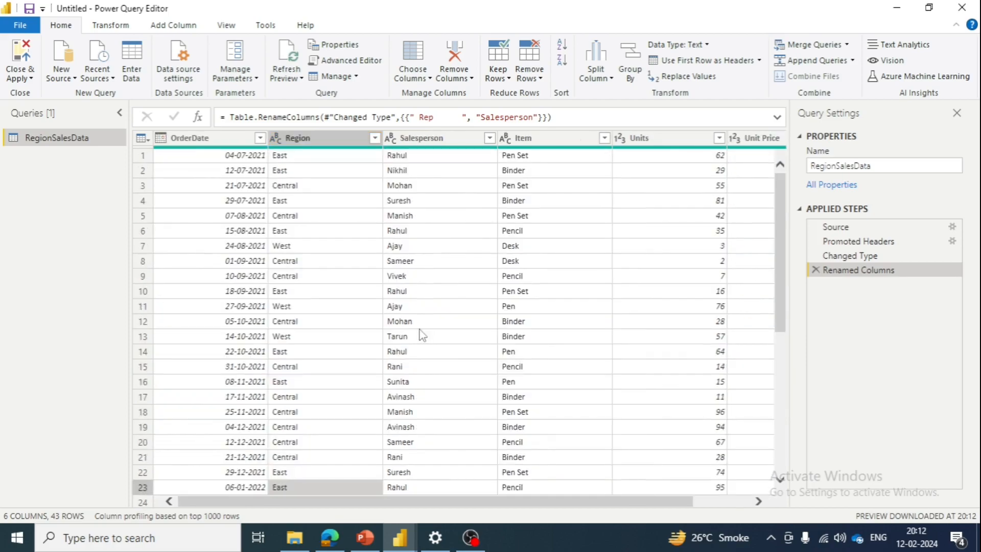
left_click(21, 76)
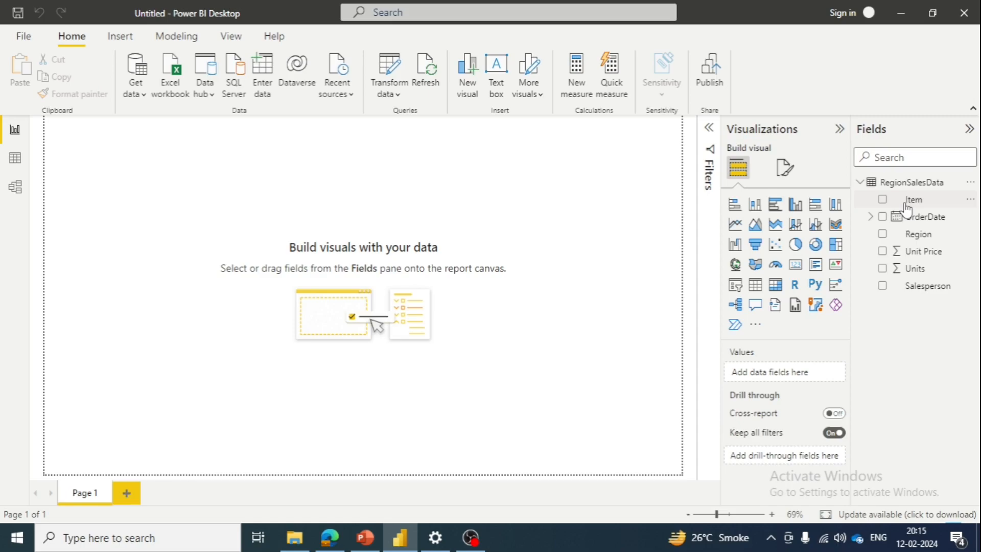
left_click(15, 186)
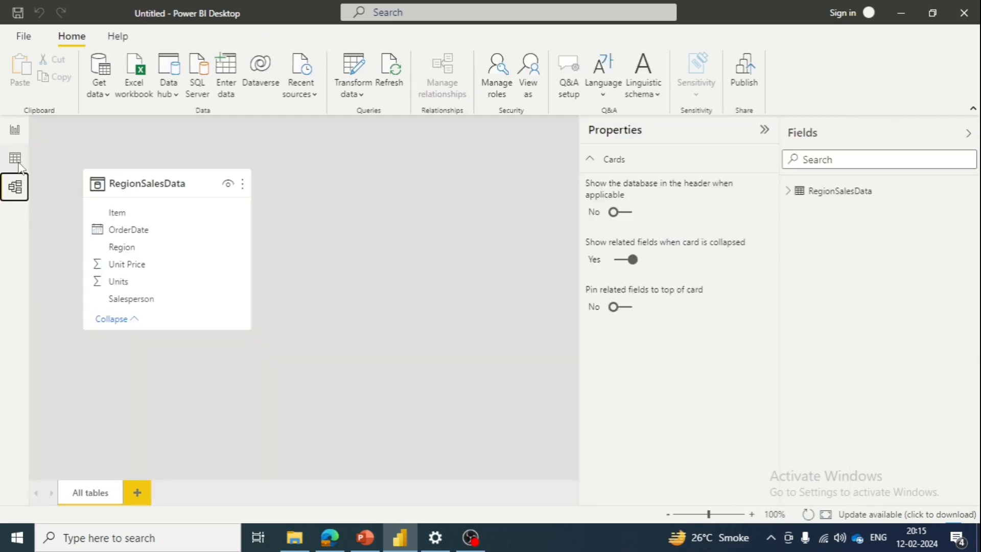